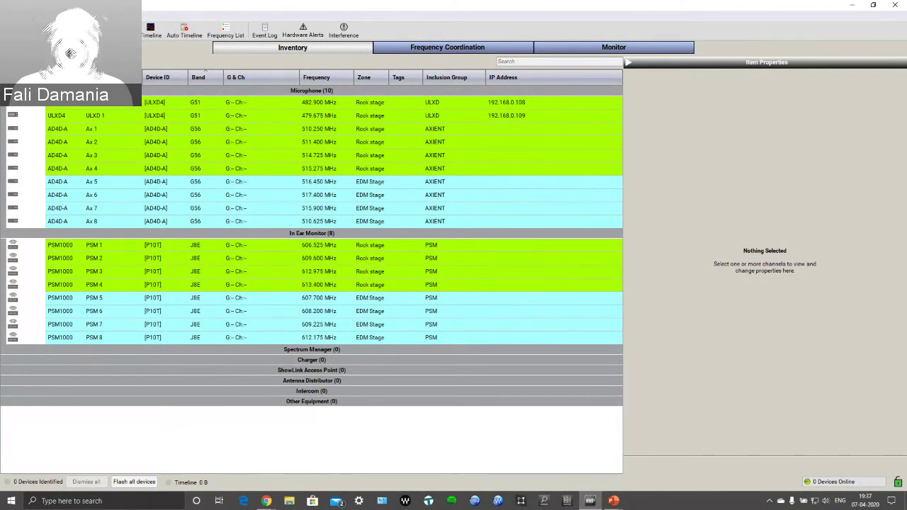
Review the band and coordination properties of the ULXD 2, Ax 1, ULXD 1 and PSM 1 channels in the inventory
{"action": "left_click", "coordinate": [194, 104]}
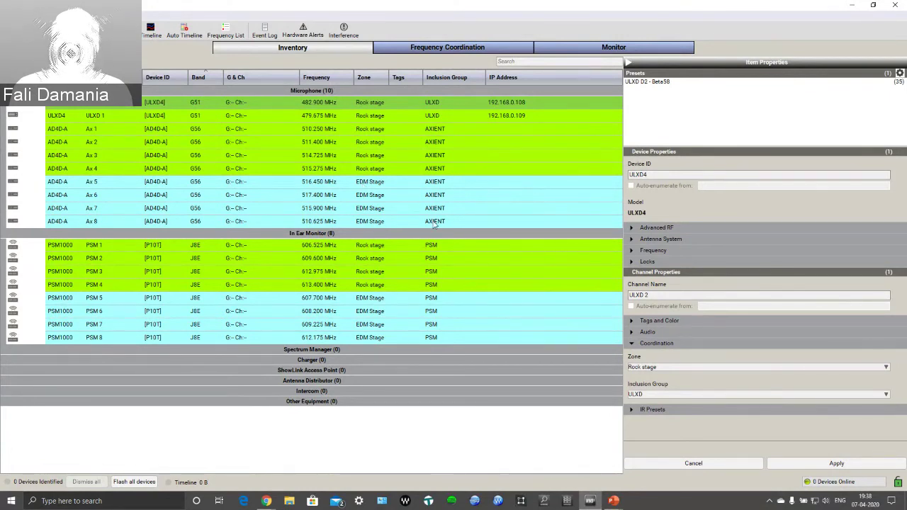
{"action": "left_click", "coordinate": [206, 134]}
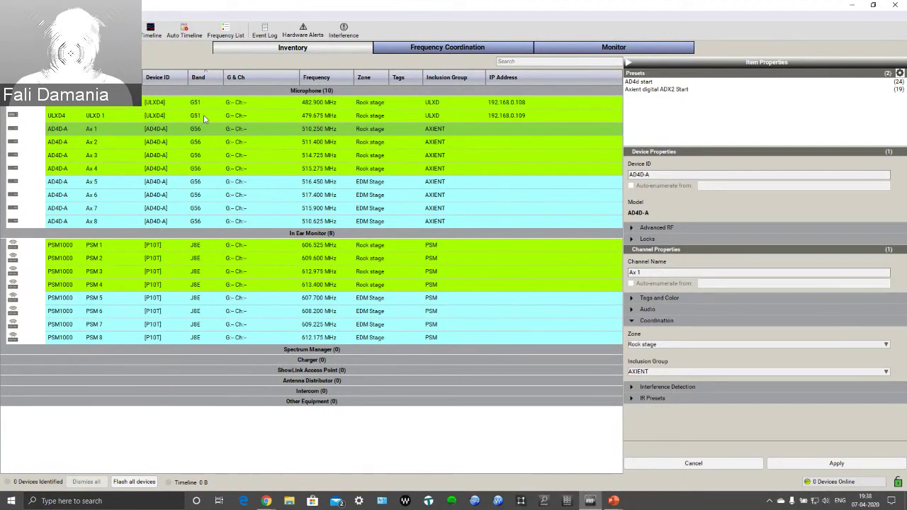
{"action": "left_click", "coordinate": [204, 119]}
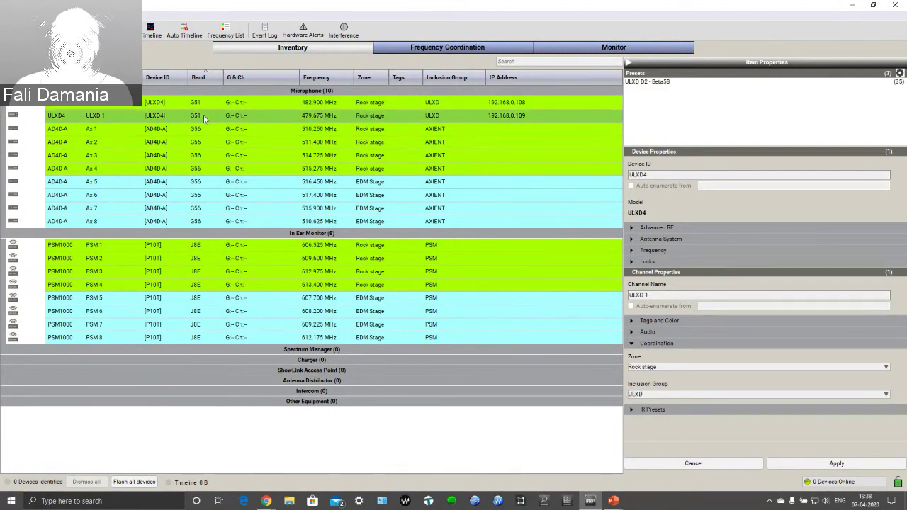
{"action": "left_click", "coordinate": [204, 251]}
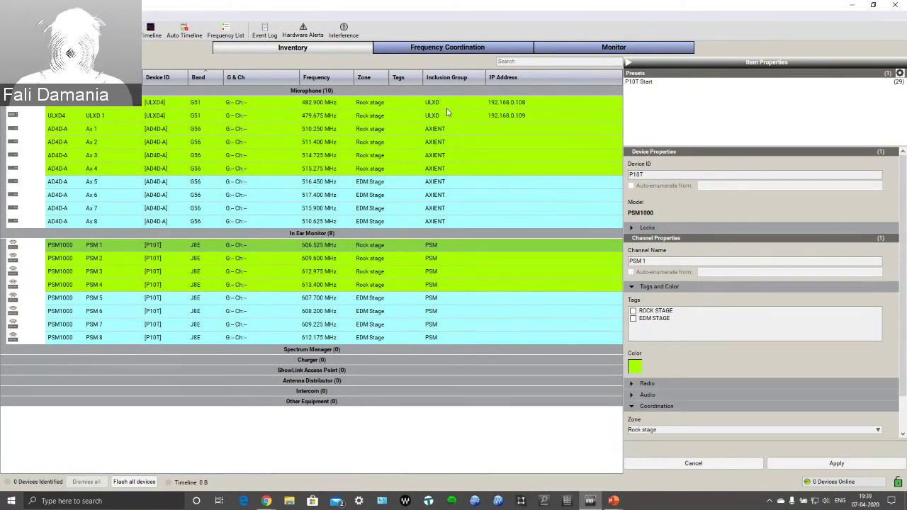
Review the zone list and the channel spacing and intermodulation settings between the Default, Rock stage and EDM Stage zones
{"action": "left_click", "coordinate": [454, 48]}
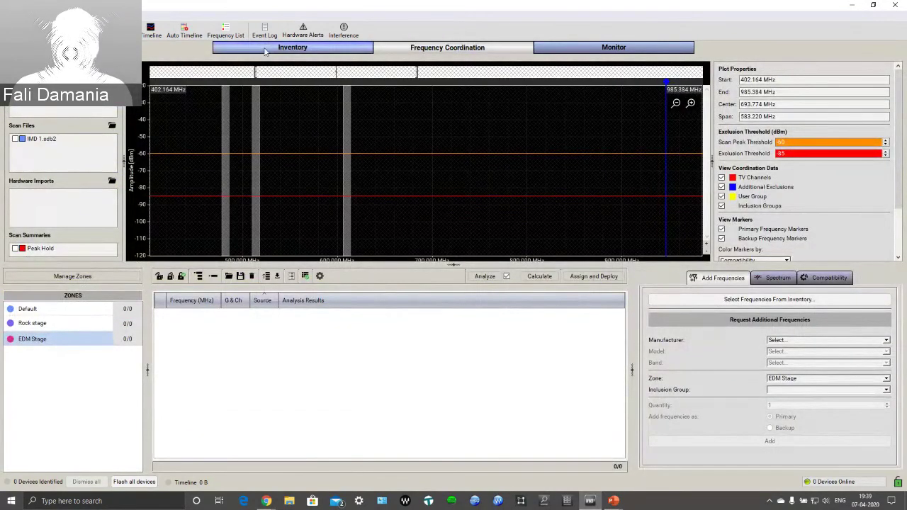
{"action": "left_click", "coordinate": [767, 299]}
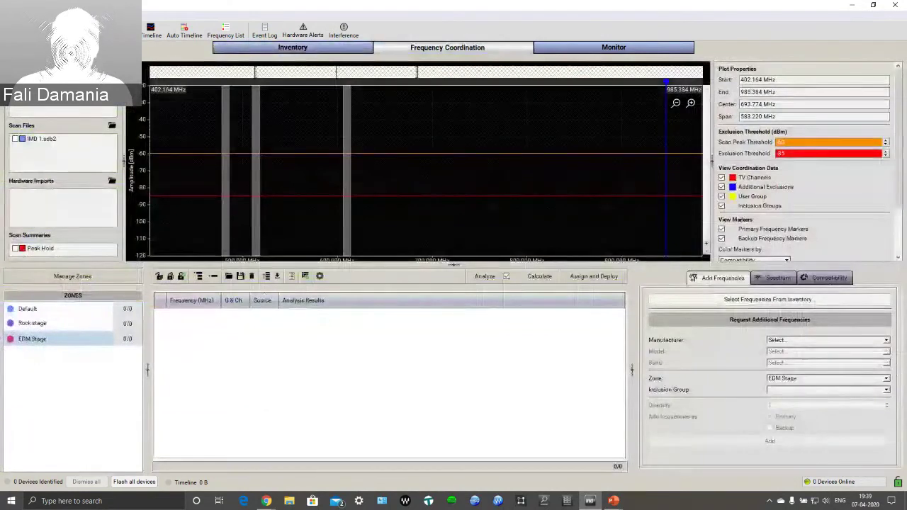
{"action": "left_click", "coordinate": [68, 99]}
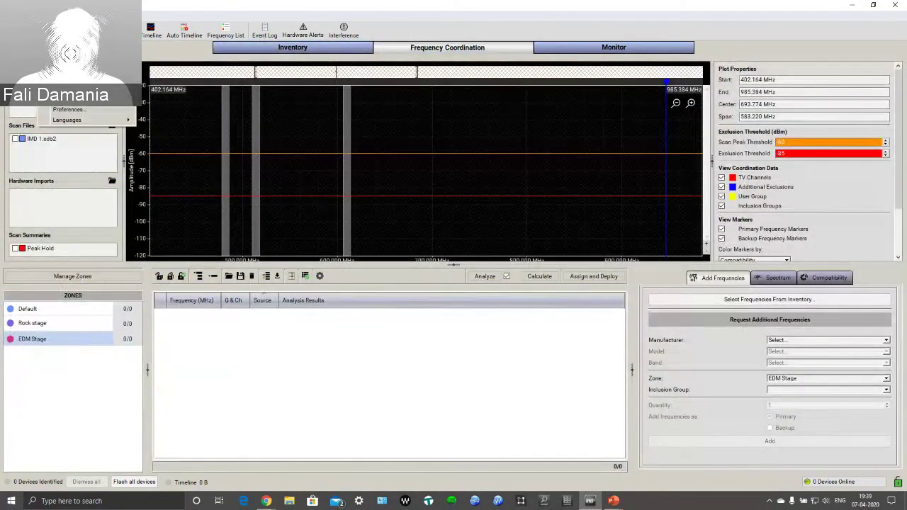
{"action": "left_click", "coordinate": [68, 99]}
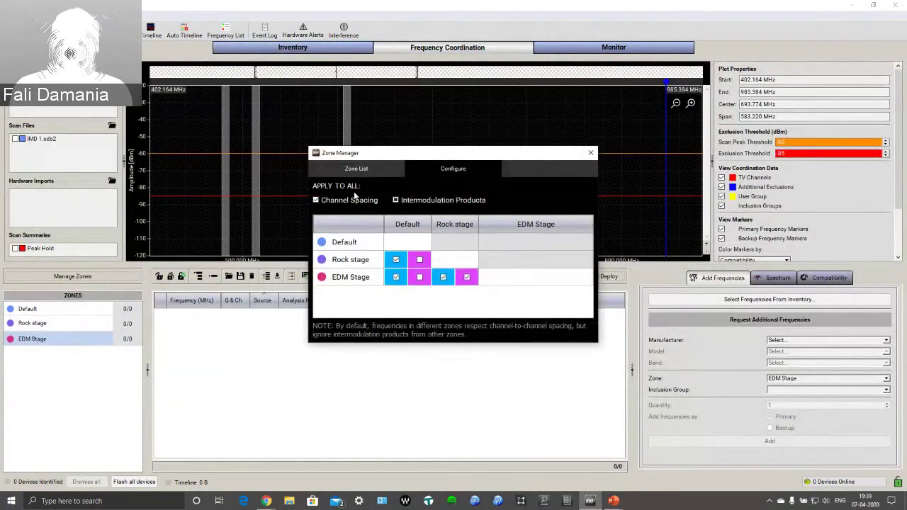
{"action": "left_click", "coordinate": [357, 170]}
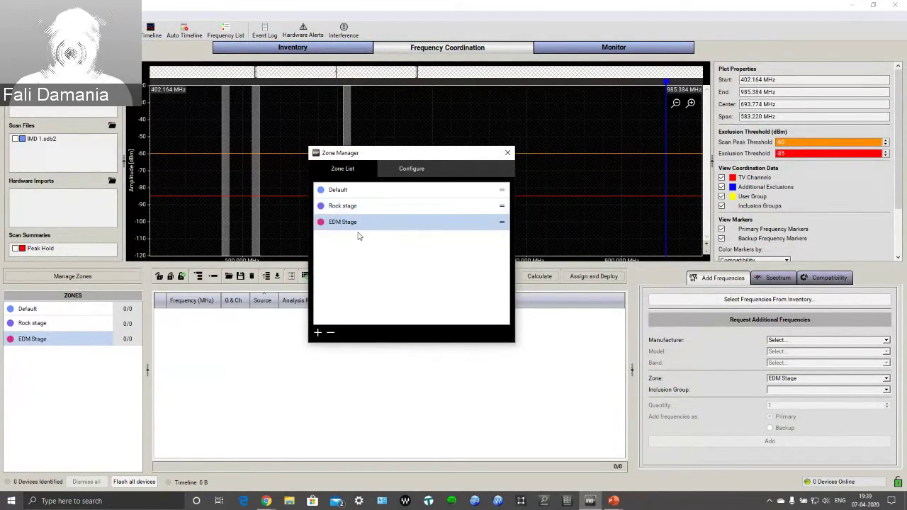
{"action": "left_click", "coordinate": [413, 170]}
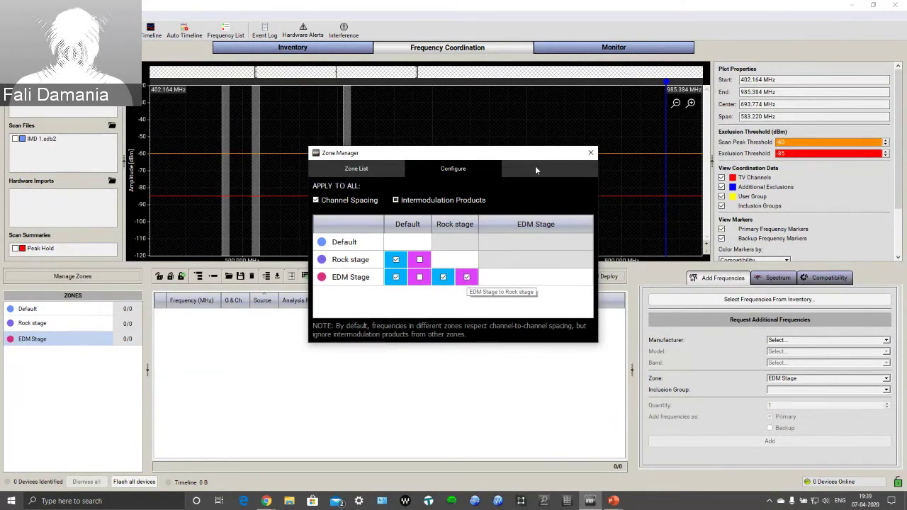
{"action": "left_click", "coordinate": [589, 153]}
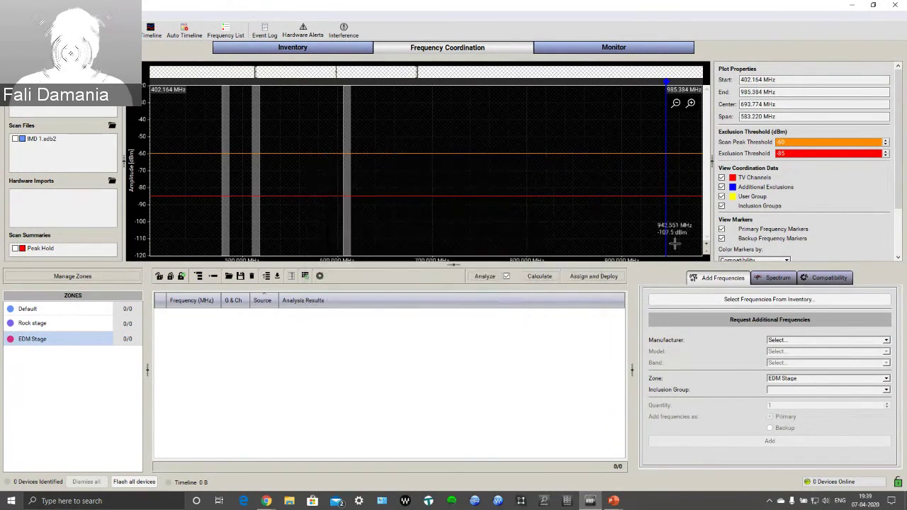
Bring up the spectrum settings for the coordination and enable the IMD 1.sdb2 scan file on the frequency plot
{"action": "left_click", "coordinate": [777, 277]}
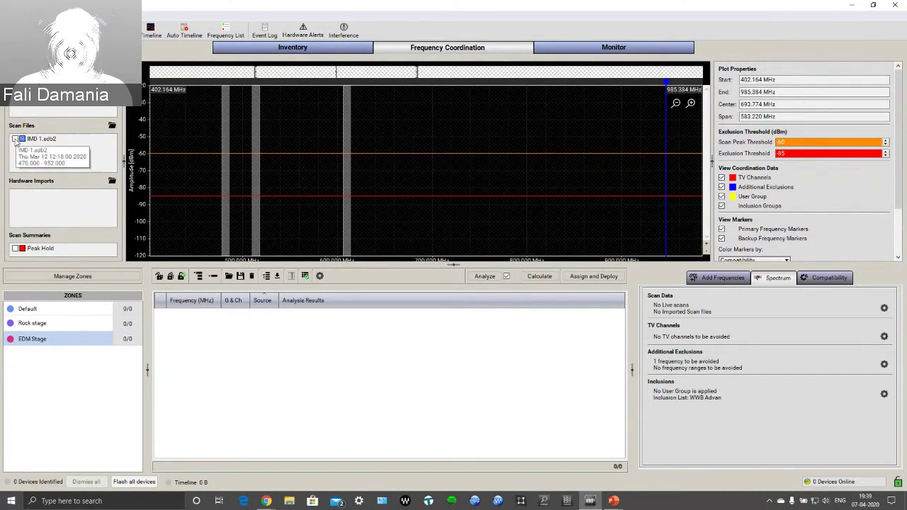
{"action": "left_click", "coordinate": [15, 139]}
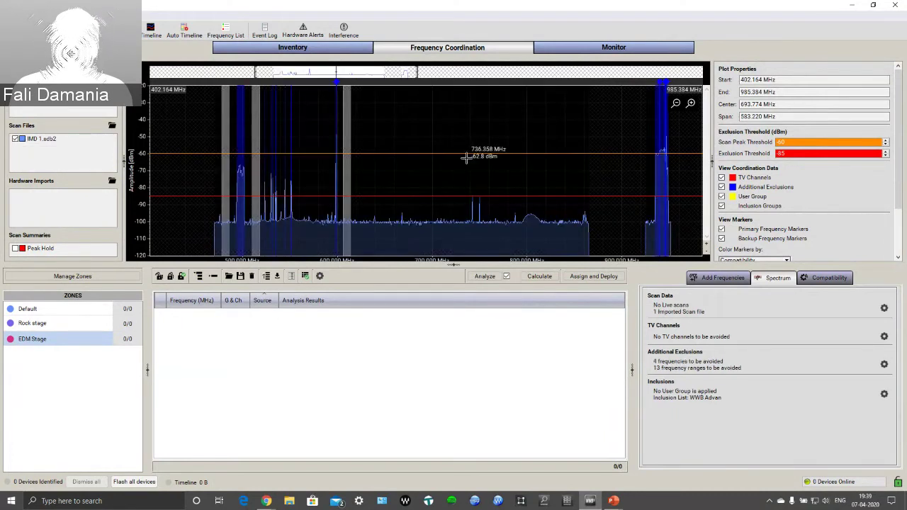
{"action": "scroll", "coordinate": [465, 157], "scroll_direction": "down", "scroll_amount": 1}
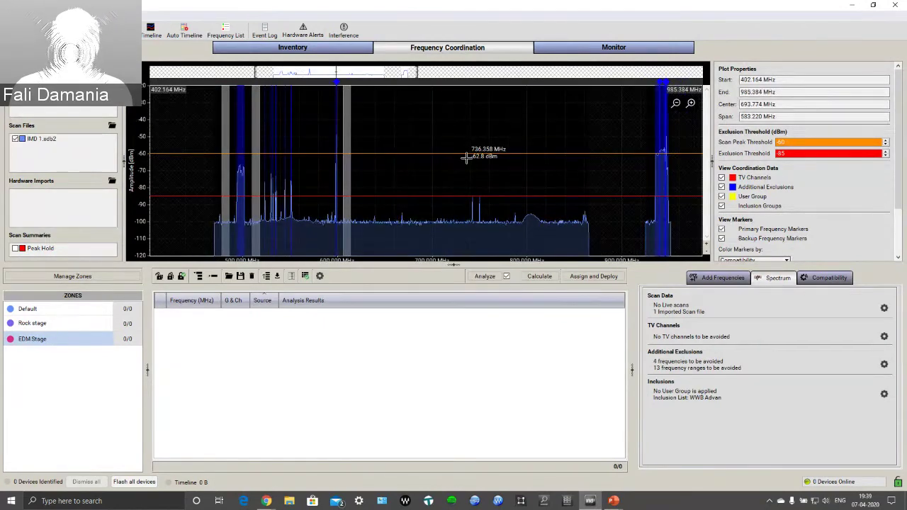
{"action": "scroll", "coordinate": [175, 203], "scroll_direction": "up", "scroll_amount": 6}
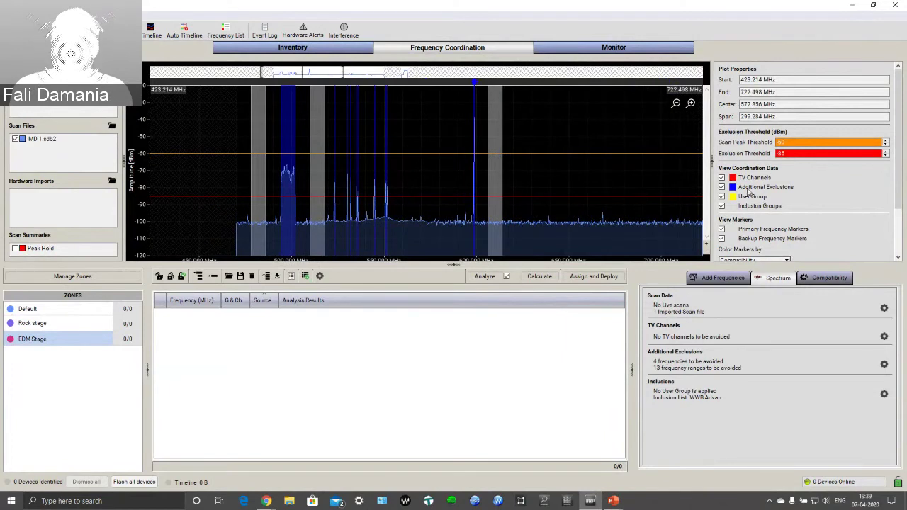
Hide the inclusion groups on the frequency plot and enlarge the plot area to reveal the TV channel scale
{"action": "left_click", "coordinate": [721, 206]}
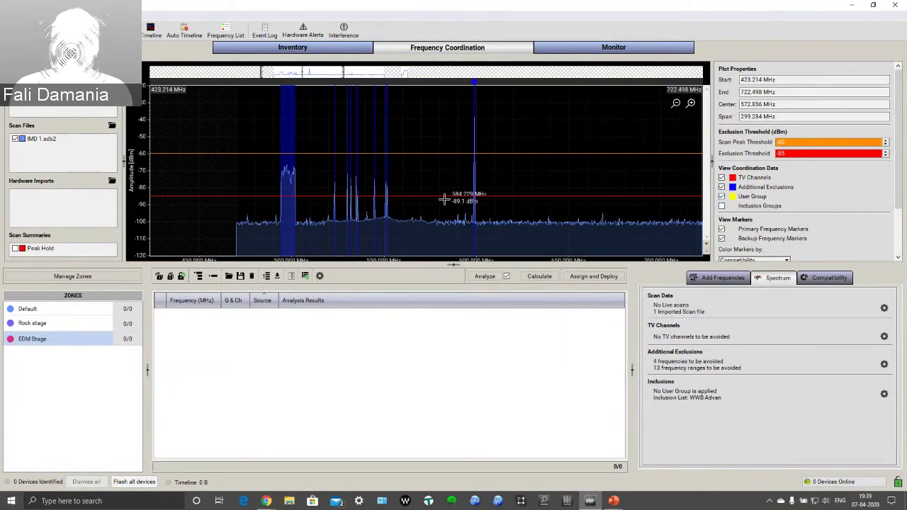
{"action": "scroll", "coordinate": [444, 199], "scroll_direction": "down", "scroll_amount": 2}
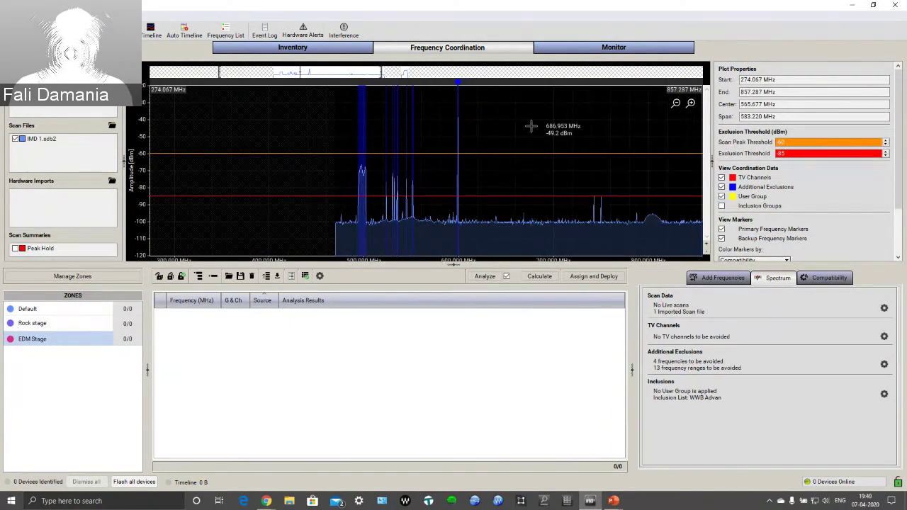
{"action": "scroll", "coordinate": [445, 233], "scroll_direction": "up", "scroll_amount": 1}
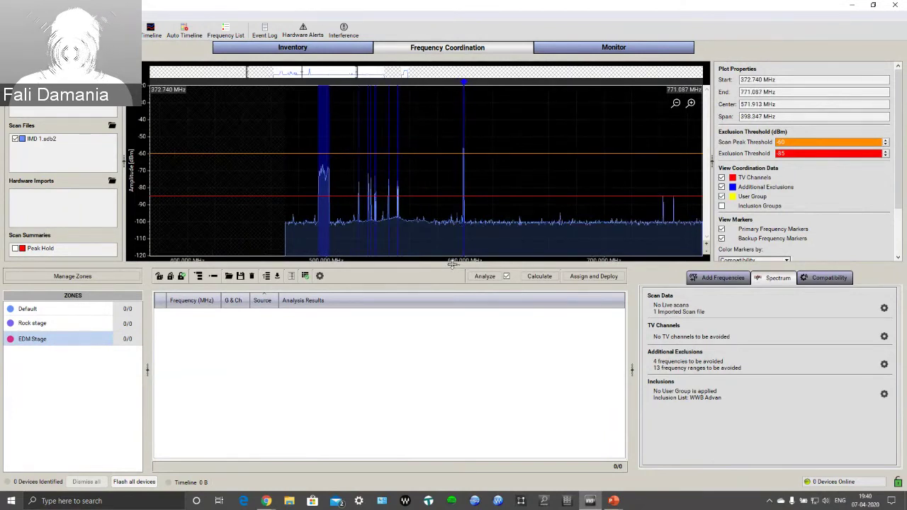
{"action": "left_click_drag", "start_coordinate": [452, 263], "coordinate": [454, 296]}
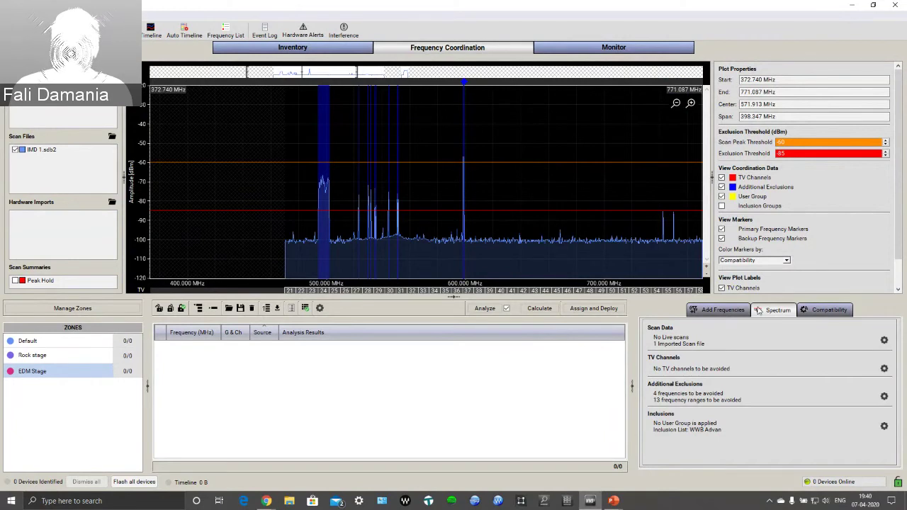
Examine the frequency ranges of the PSM, AXIENT and ULXD groups in the WWB Advan inclusion list, leaving it unedited
{"action": "left_click", "coordinate": [883, 426]}
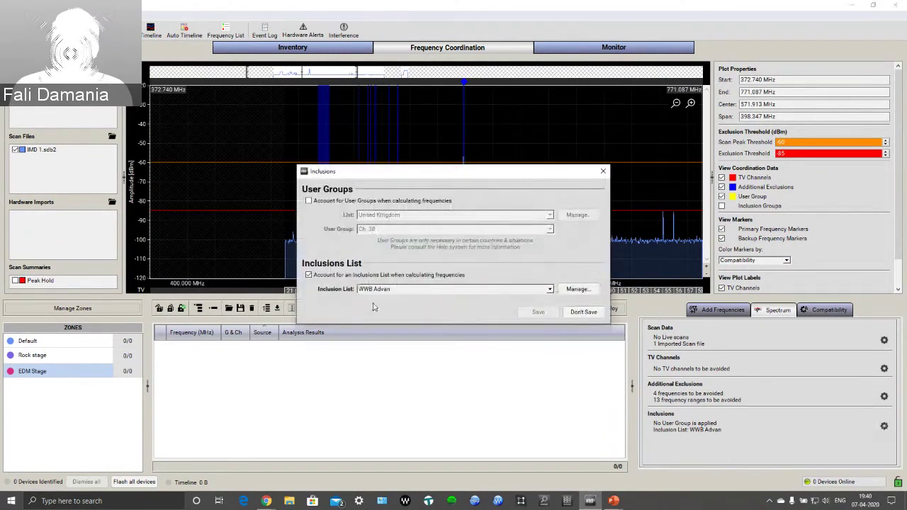
{"action": "left_click", "coordinate": [580, 290]}
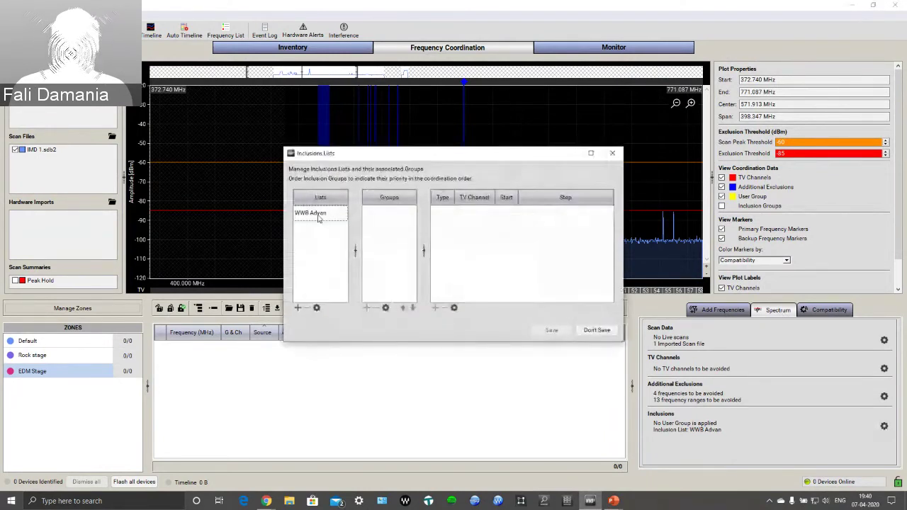
{"action": "left_click", "coordinate": [327, 211]}
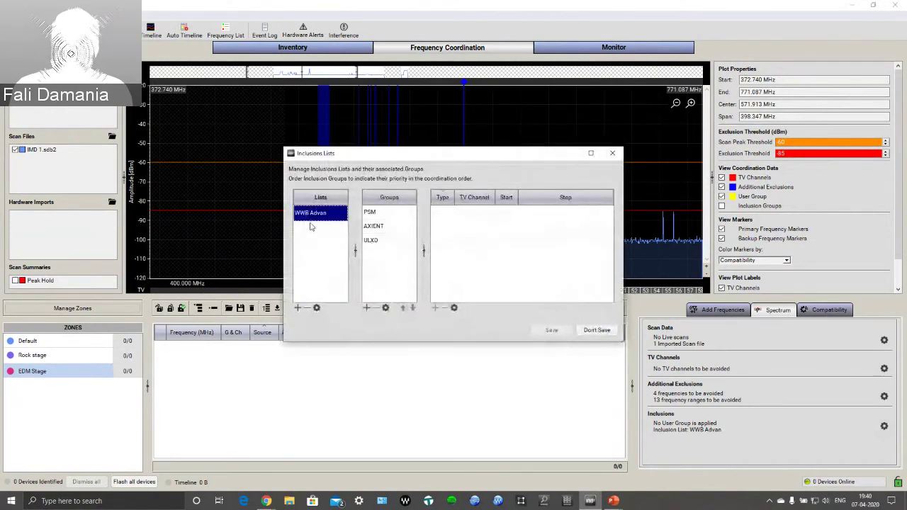
{"action": "left_click", "coordinate": [389, 213]}
{"action": "left_click", "coordinate": [395, 235]}
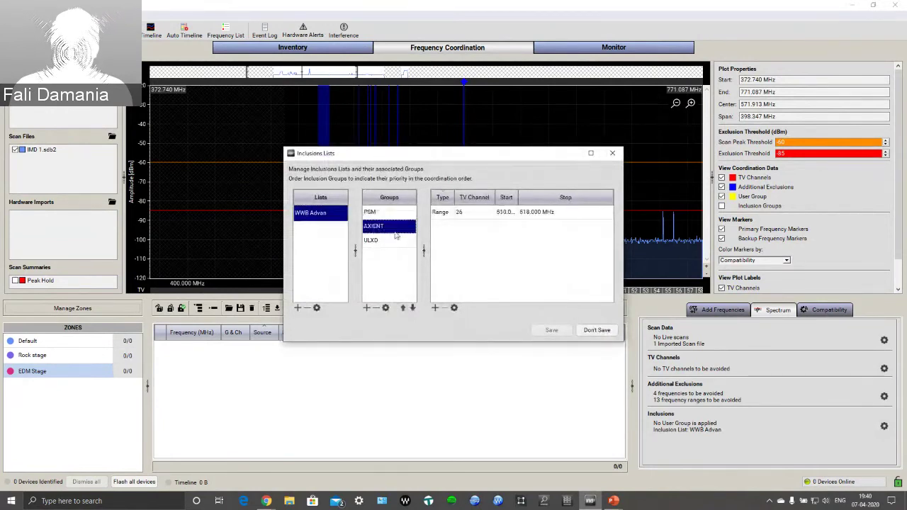
{"action": "left_click", "coordinate": [395, 244]}
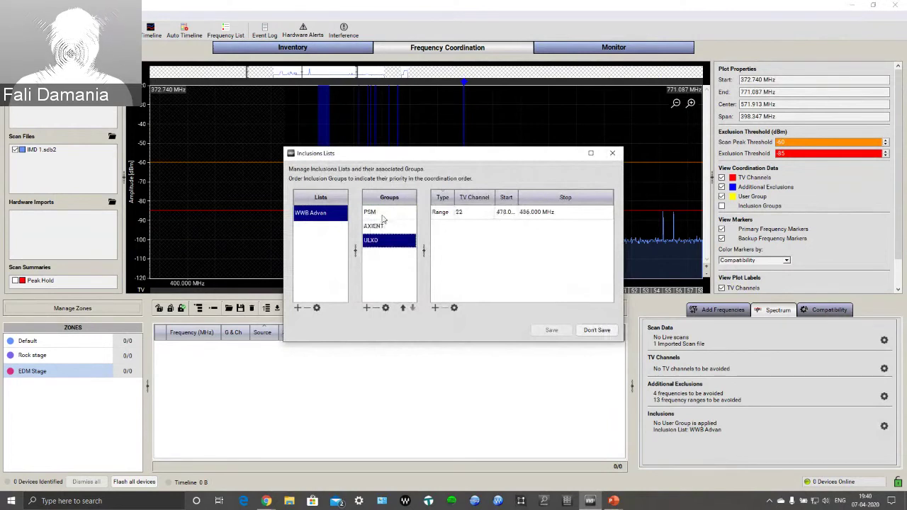
{"action": "left_click", "coordinate": [384, 215]}
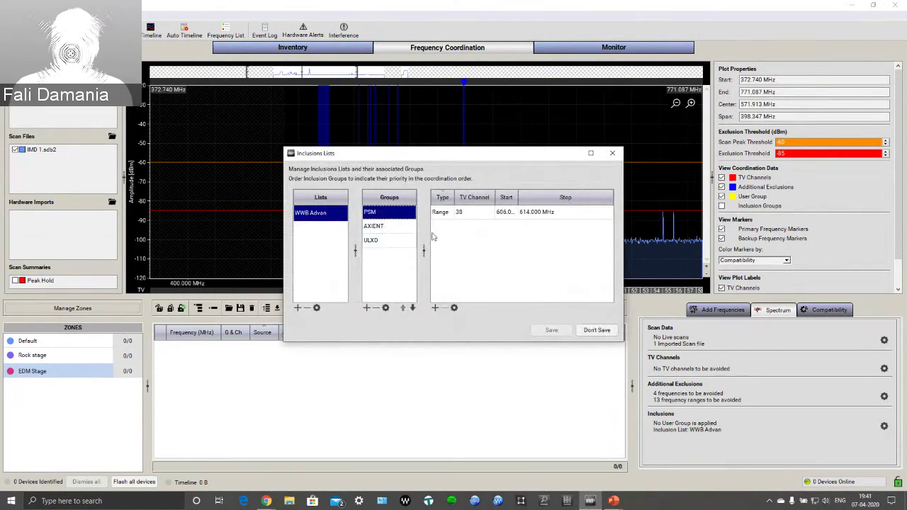
{"action": "left_click", "coordinate": [408, 227]}
{"action": "left_click", "coordinate": [391, 240]}
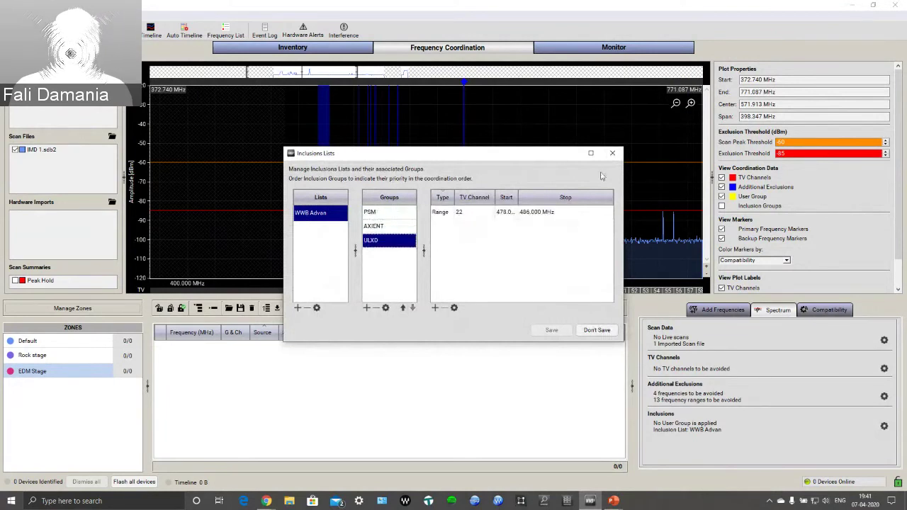
{"action": "left_click", "coordinate": [612, 153]}
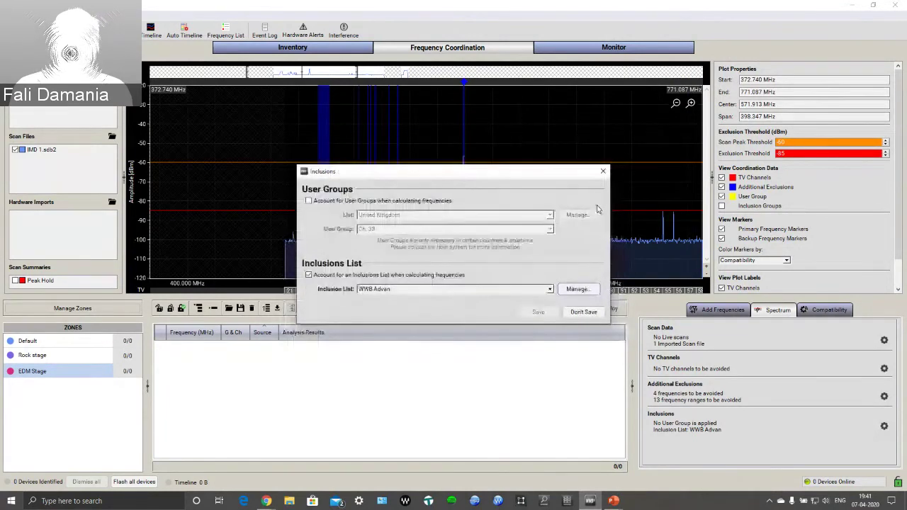
{"action": "left_click", "coordinate": [603, 170]}
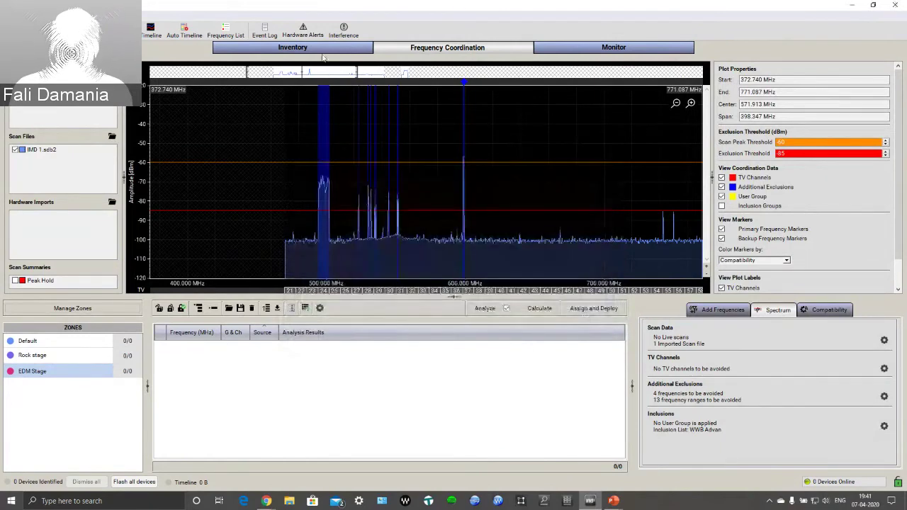
Add all microphone and in-ear frequencies from the inventory to the coordination and collapse the EDM Stage's PSM1000 and AXIENT groups
{"action": "left_click", "coordinate": [320, 48]}
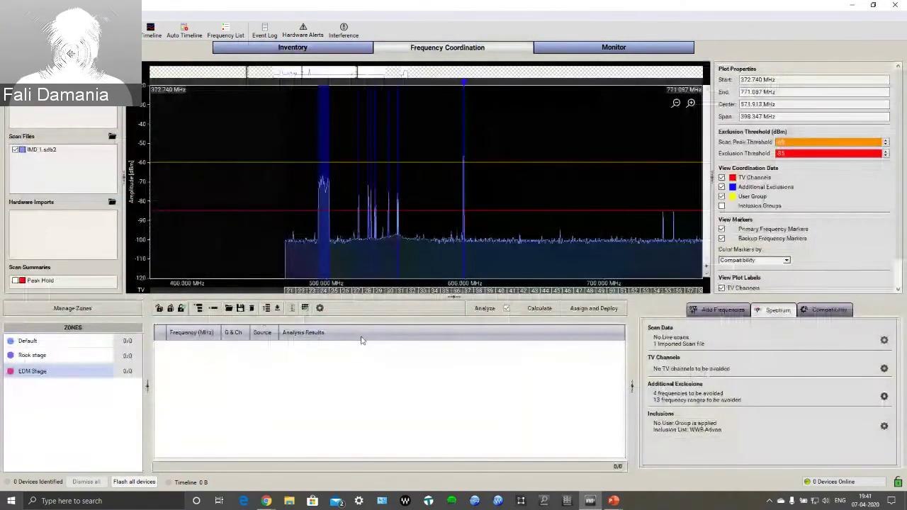
{"action": "left_click", "coordinate": [551, 210]}
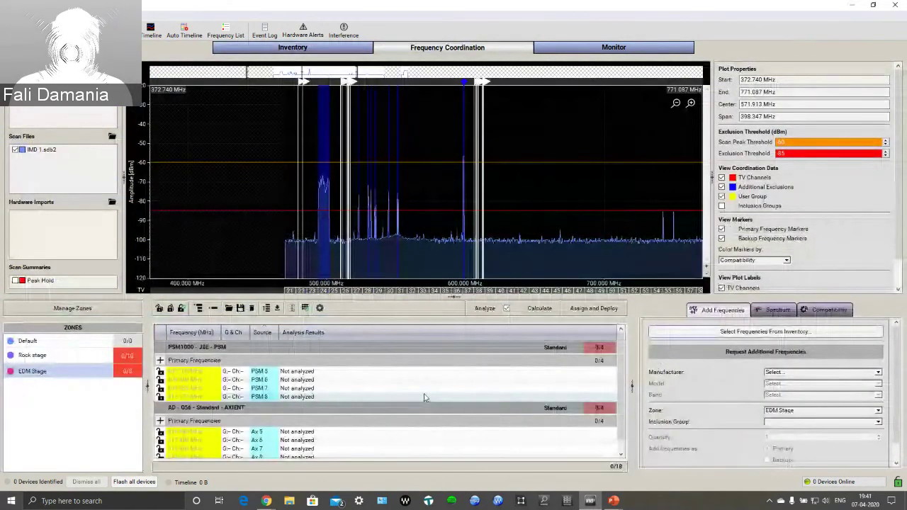
{"action": "double_click", "coordinate": [436, 348]}
{"action": "left_click", "coordinate": [439, 361]}
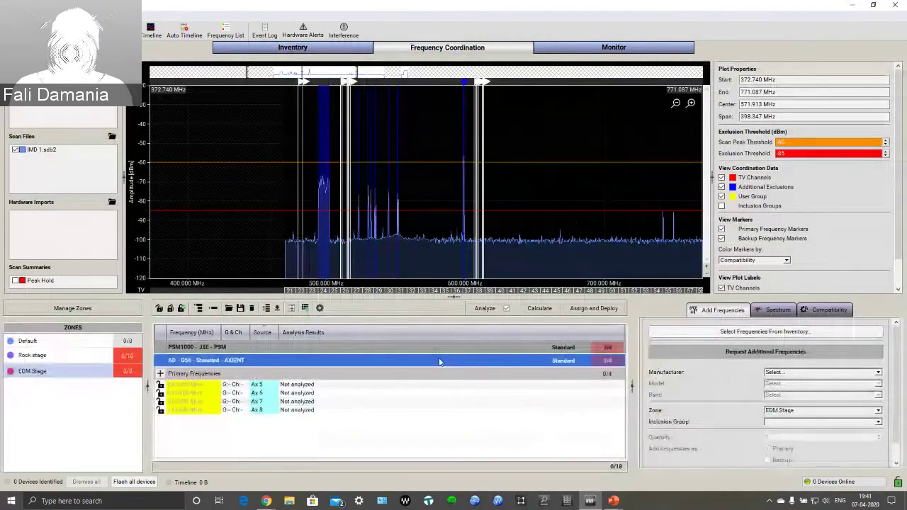
{"action": "double_click", "coordinate": [439, 361]}
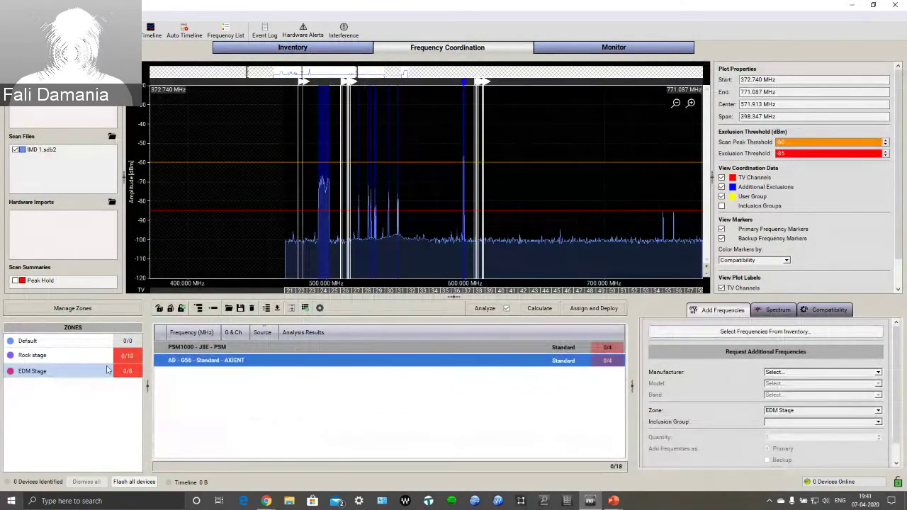
Compare the EDM Stage entries in the coordination with the zone assignments in the inventory
{"action": "left_click", "coordinate": [71, 374]}
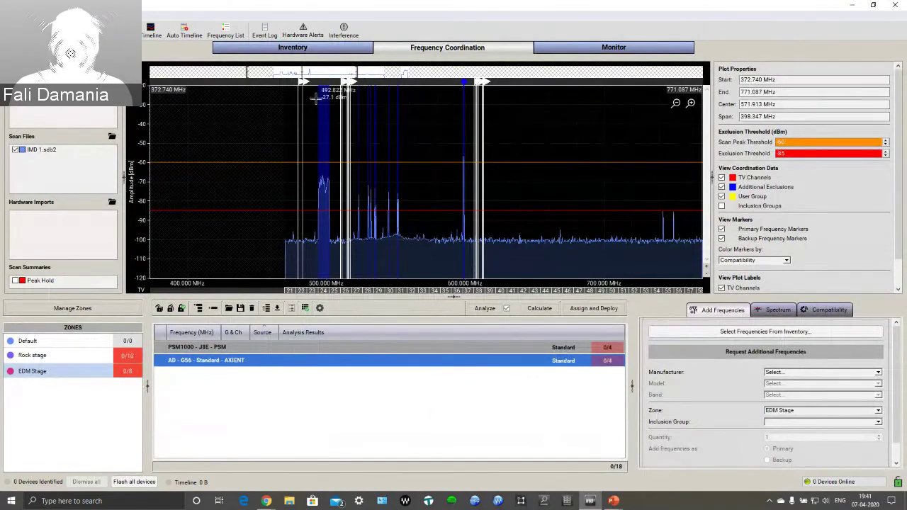
{"action": "left_click", "coordinate": [297, 48]}
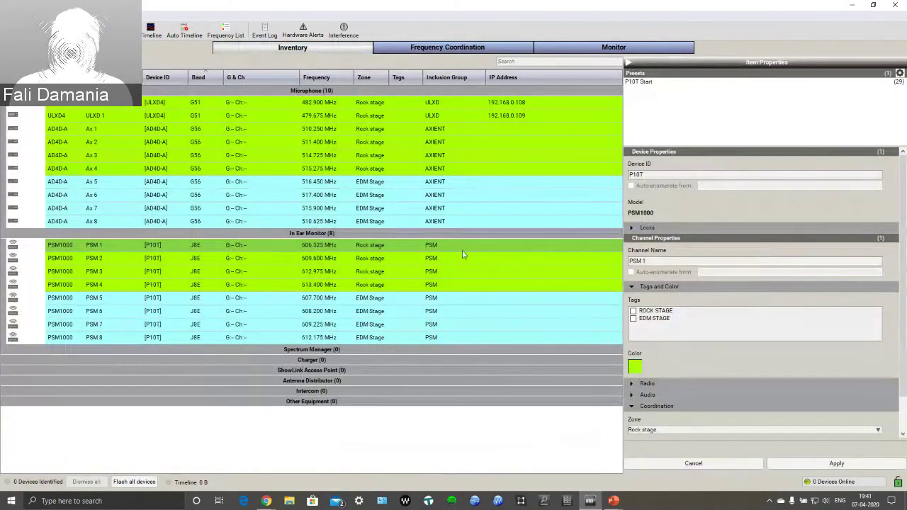
{"action": "left_click", "coordinate": [446, 47]}
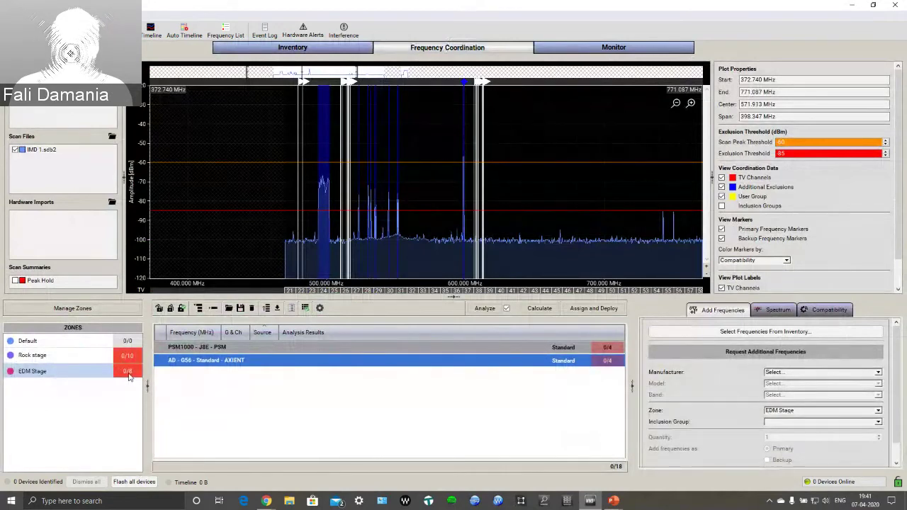
Inspect the scan peak near 599 MHz and review the coordination preferences for classifying peaks above the scan peak threshold, without altering them
{"action": "scroll", "coordinate": [479, 225], "scroll_direction": "up", "scroll_amount": 1}
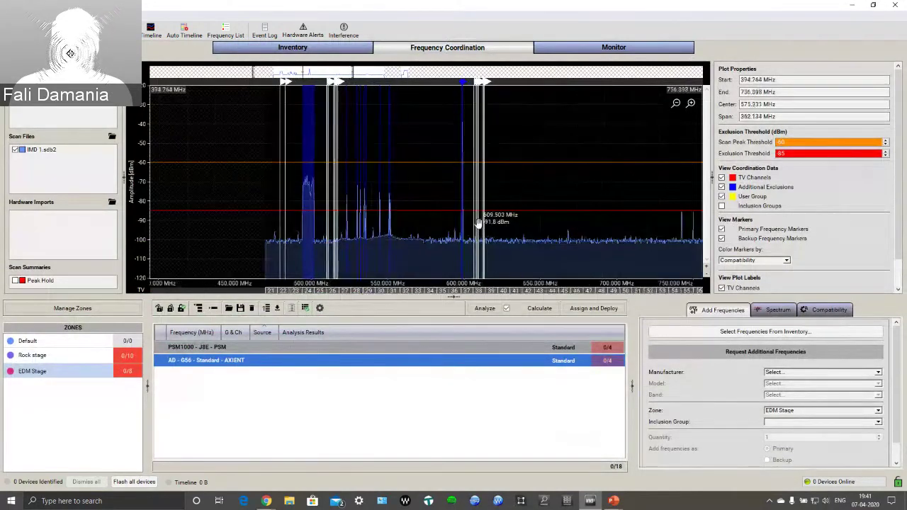
{"action": "scroll", "coordinate": [479, 225], "scroll_direction": "up", "scroll_amount": 5}
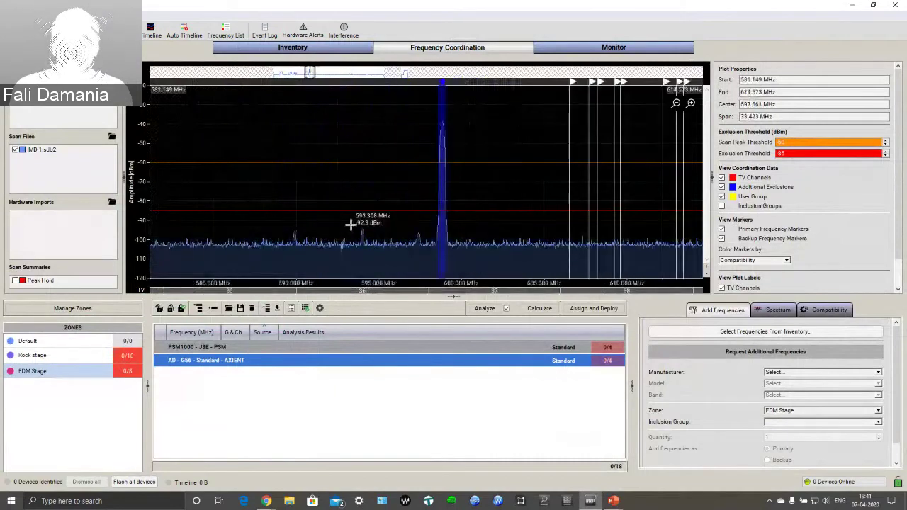
{"action": "scroll", "coordinate": [351, 224], "scroll_direction": "up", "scroll_amount": 2}
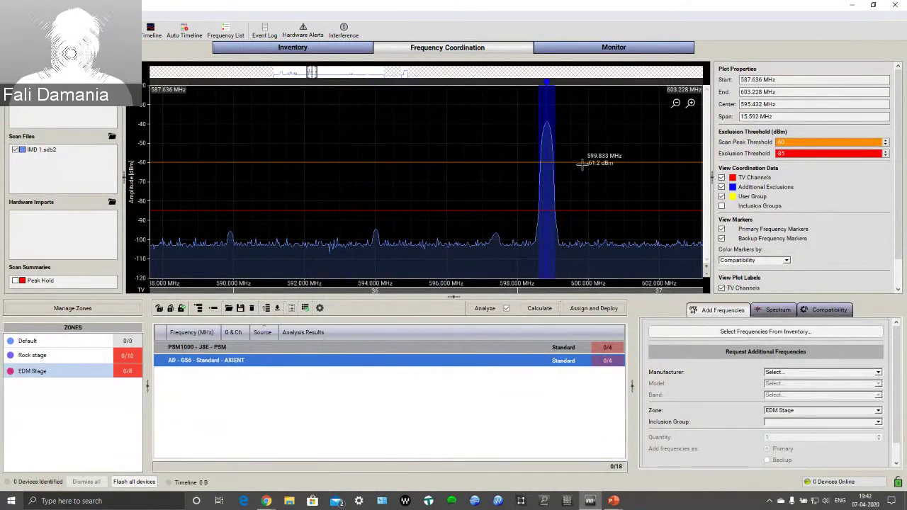
{"action": "scroll", "coordinate": [585, 204], "scroll_direction": "down", "scroll_amount": 3}
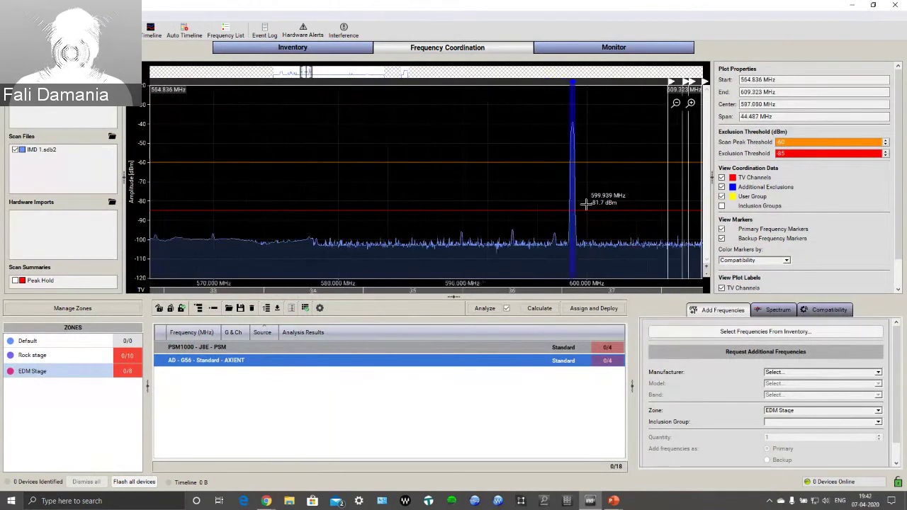
{"action": "scroll", "coordinate": [585, 203], "scroll_direction": "up", "scroll_amount": 2}
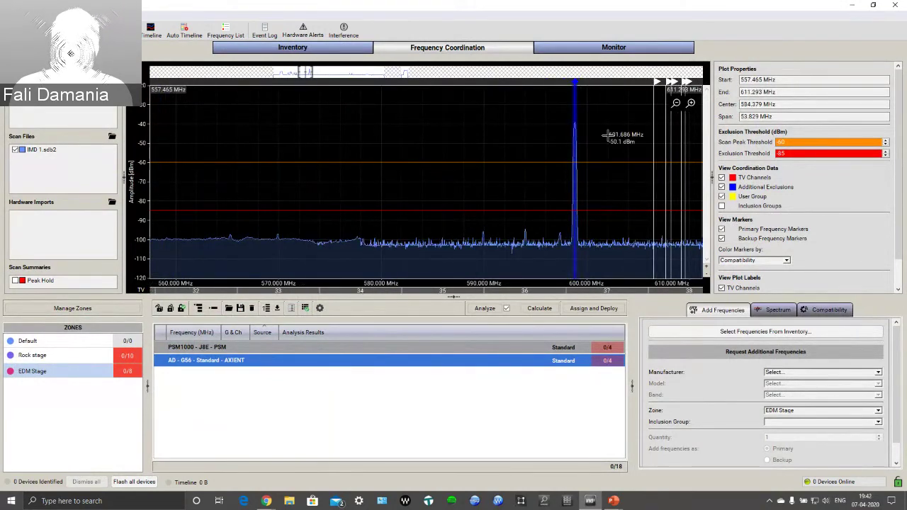
{"action": "left_click", "coordinate": [320, 308]}
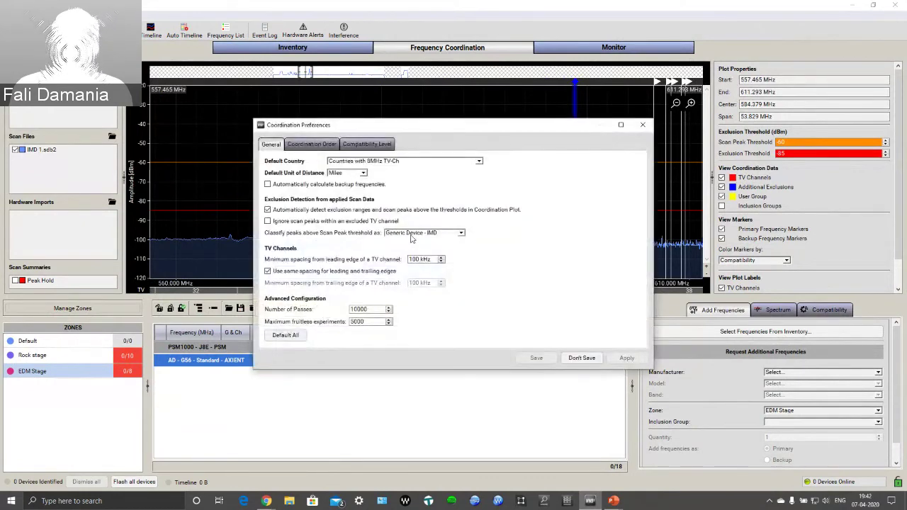
{"action": "left_click", "coordinate": [410, 234]}
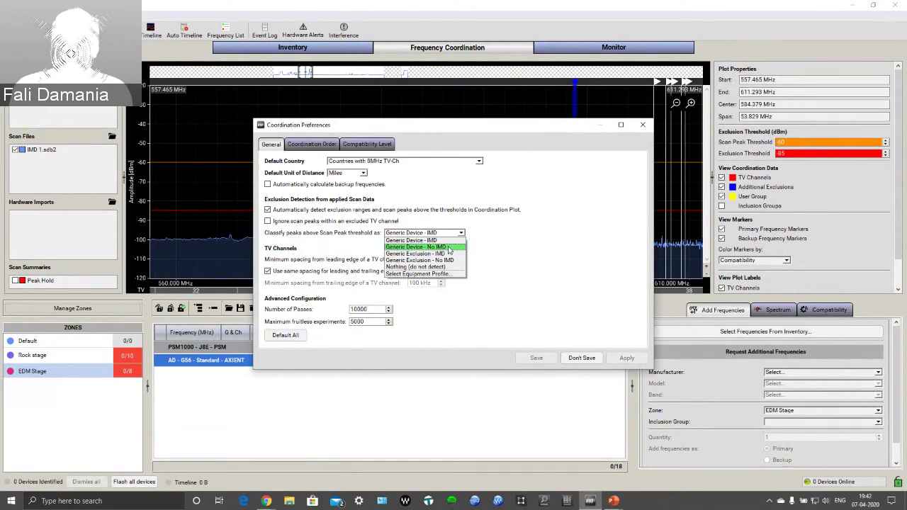
{"action": "left_click", "coordinate": [629, 164]}
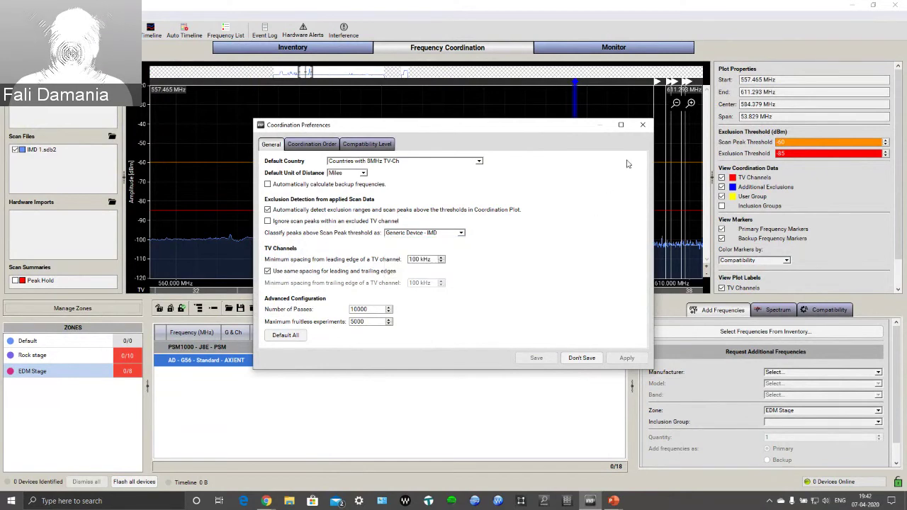
{"action": "left_click", "coordinate": [643, 126]}
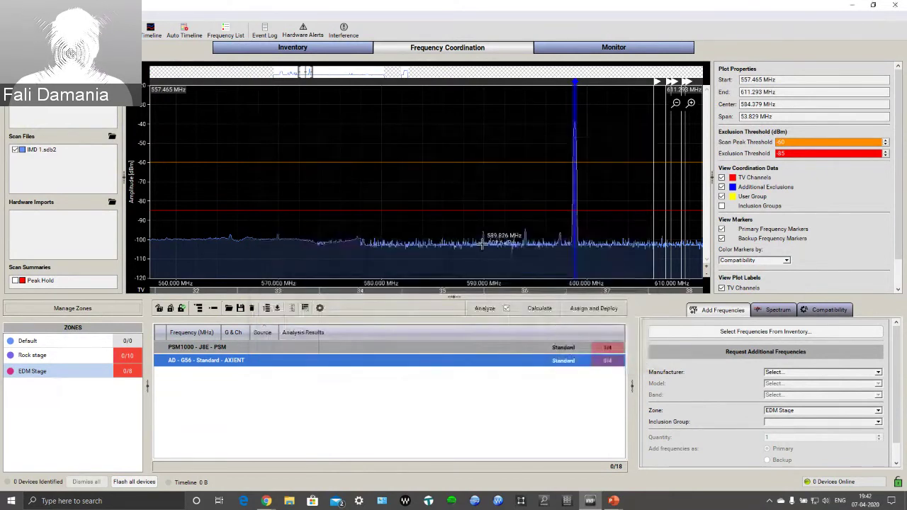
Exclude TV channel 37 on the frequency plot and remove that exclusion again
{"action": "scroll", "coordinate": [484, 237], "scroll_direction": "up", "scroll_amount": 2}
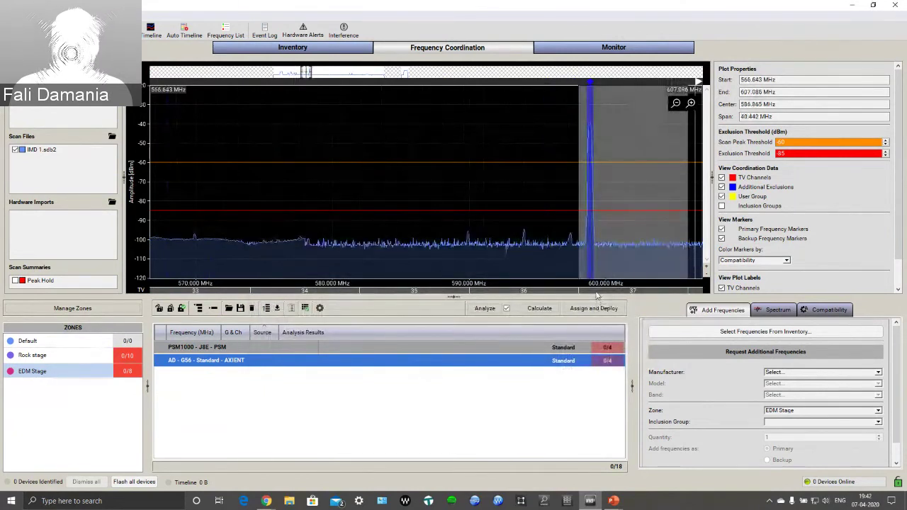
{"action": "right_click", "coordinate": [598, 293]}
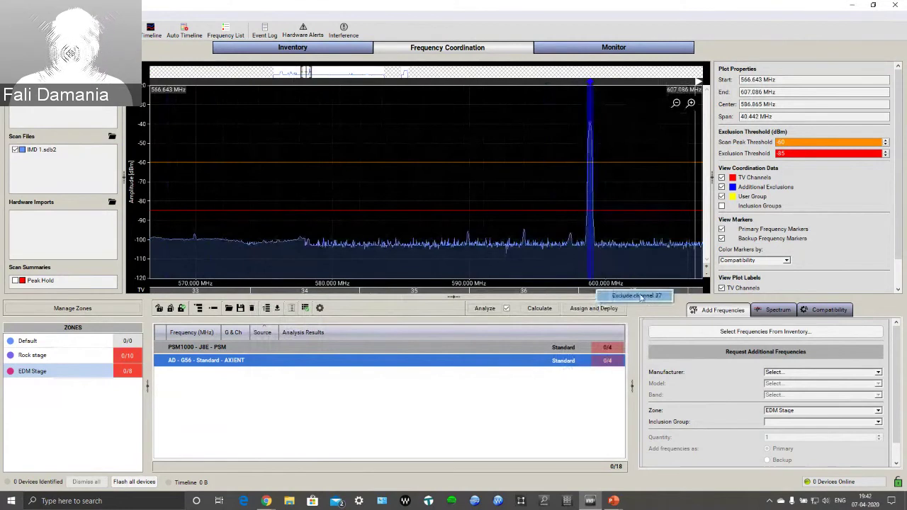
{"action": "left_click", "coordinate": [637, 296]}
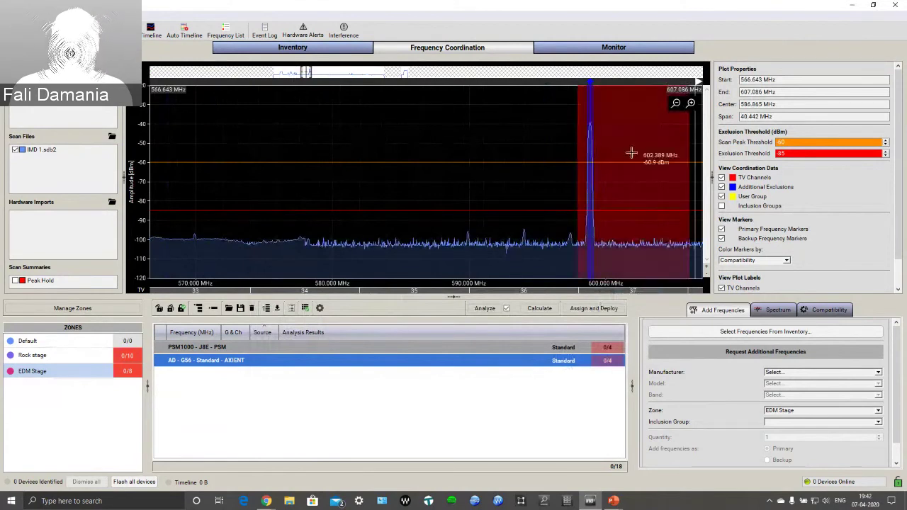
{"action": "right_click", "coordinate": [604, 293]}
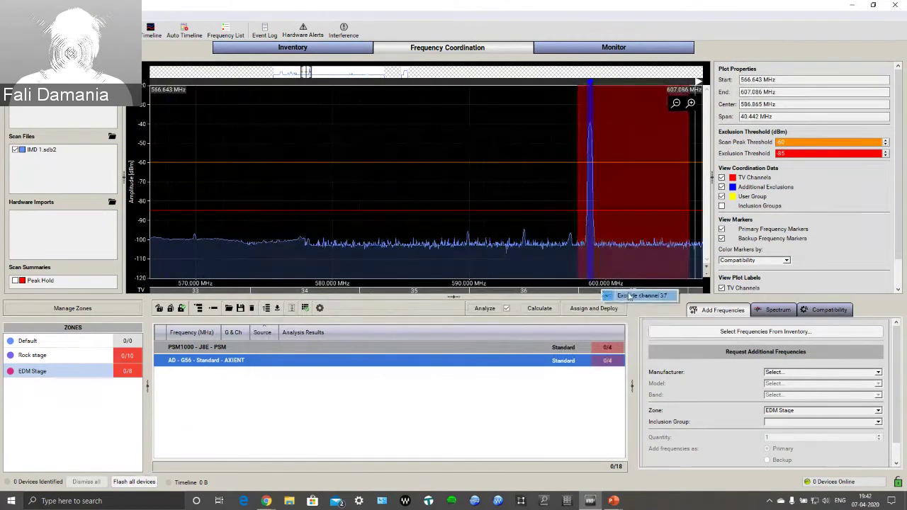
{"action": "left_click", "coordinate": [628, 296]}
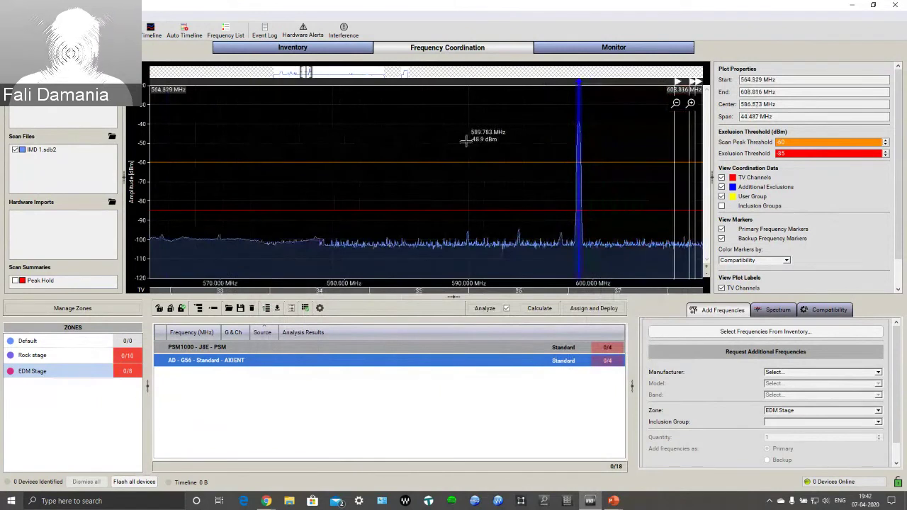
Calculate the coordination's frequencies and review the analysis results for the EDM Stage and Rock stage zones
{"action": "scroll", "coordinate": [464, 141], "scroll_direction": "down", "scroll_amount": 3}
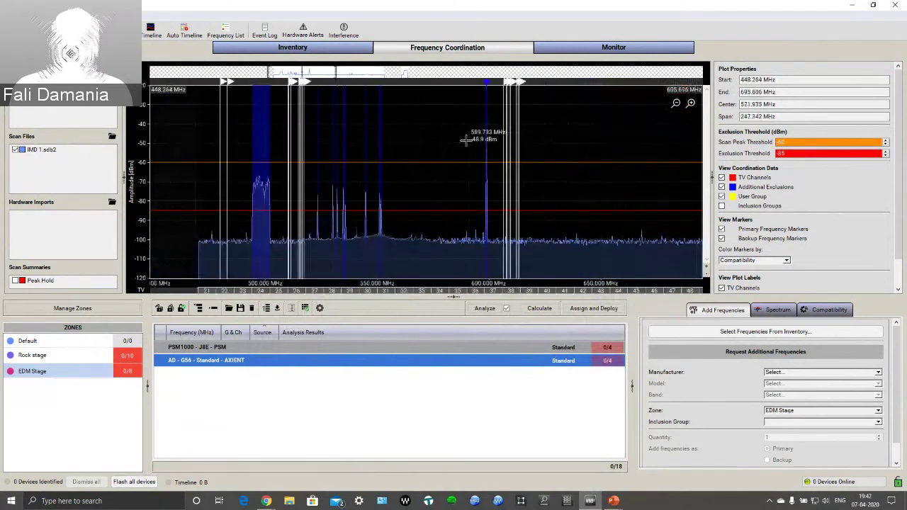
{"action": "left_click", "coordinate": [537, 308]}
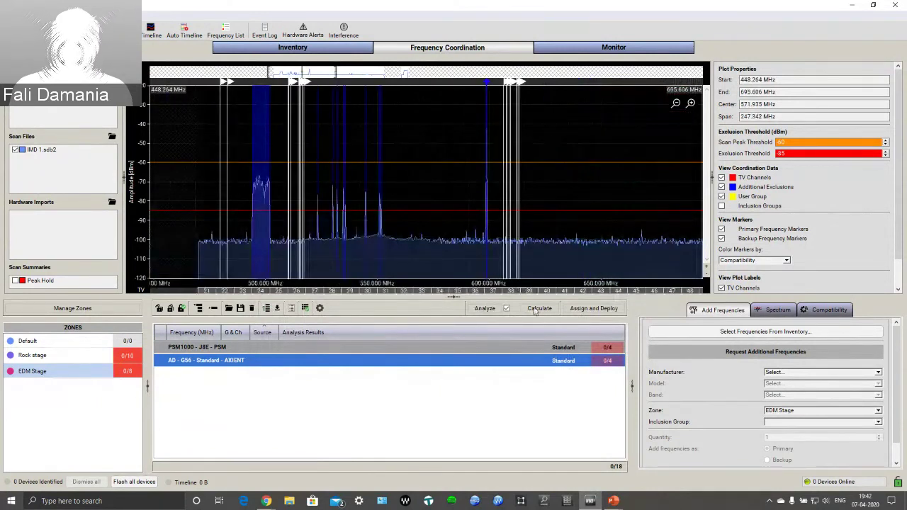
{"action": "left_click", "coordinate": [524, 365]}
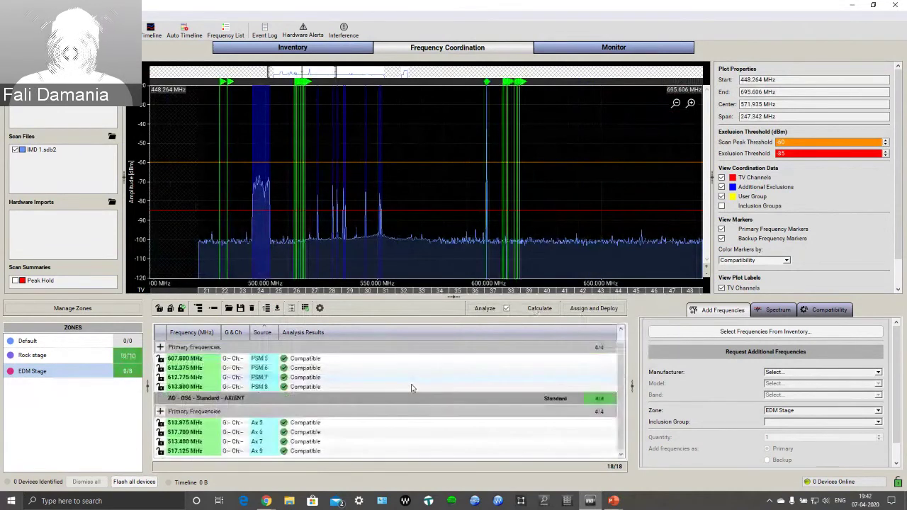
{"action": "scroll", "coordinate": [401, 386], "scroll_direction": "up", "scroll_amount": 5}
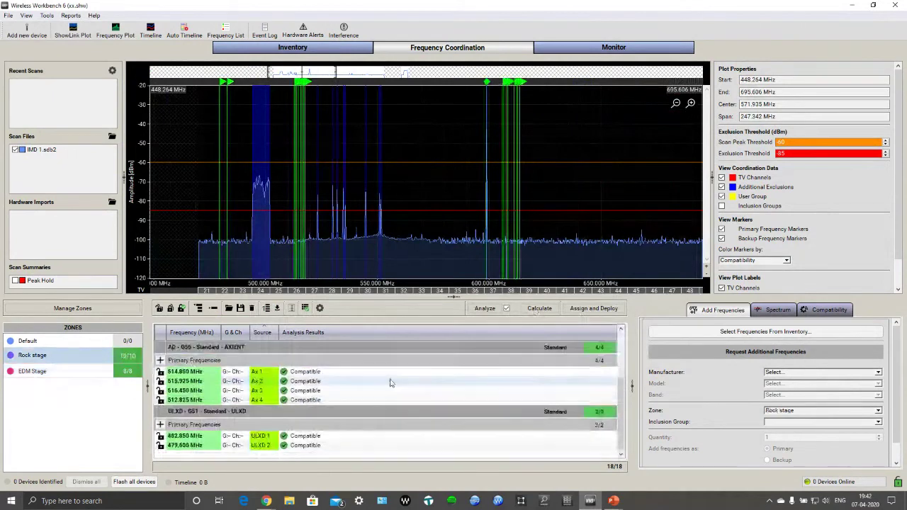
{"action": "scroll", "coordinate": [389, 382], "scroll_direction": "up", "scroll_amount": 2}
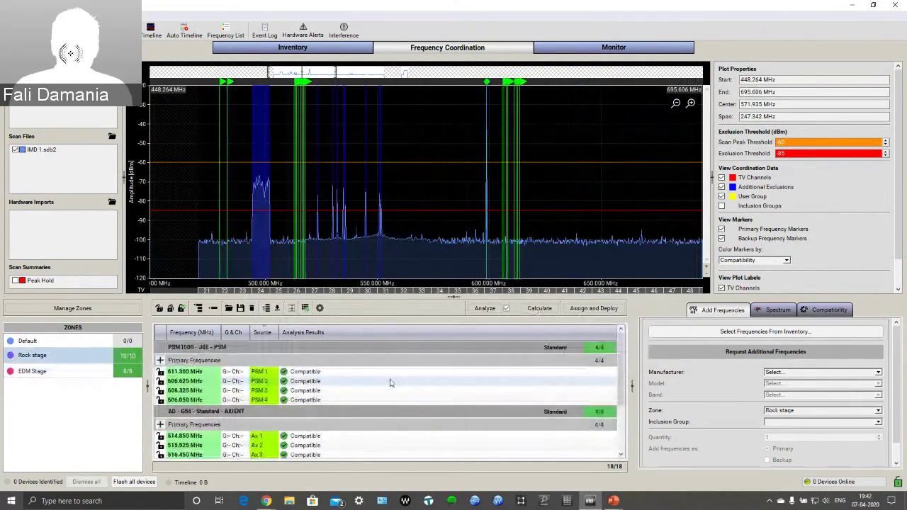
{"action": "scroll", "coordinate": [390, 383], "scroll_direction": "down", "scroll_amount": 2}
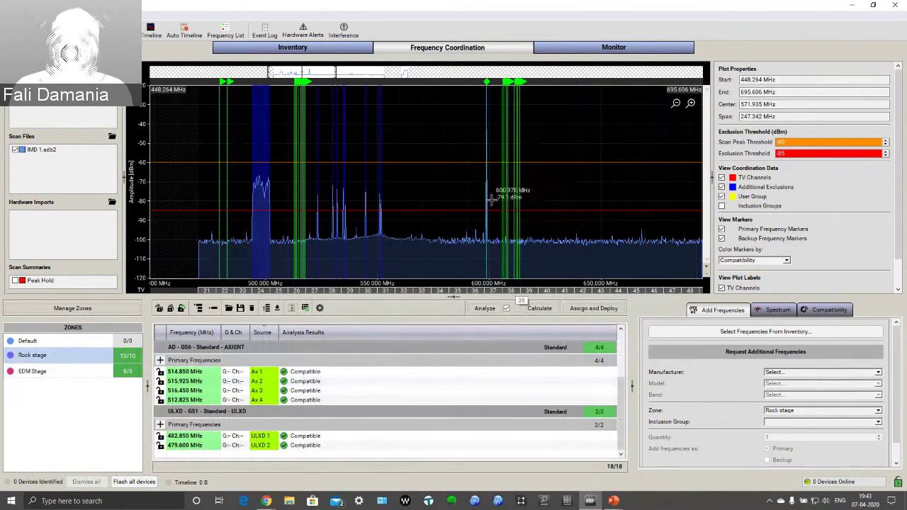
Examine the calculated frequency markers around the scan peak near 599 MHz and across the full scanned spectrum
{"action": "scroll", "coordinate": [492, 201], "scroll_direction": "up", "scroll_amount": 2}
{"action": "scroll", "coordinate": [430, 202], "scroll_direction": "up", "scroll_amount": 6}
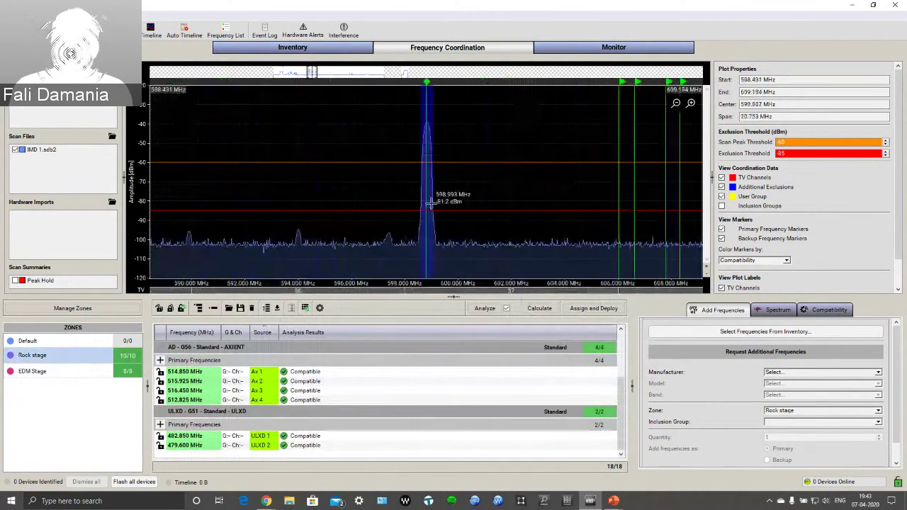
{"action": "scroll", "coordinate": [435, 248], "scroll_direction": "down", "scroll_amount": 3}
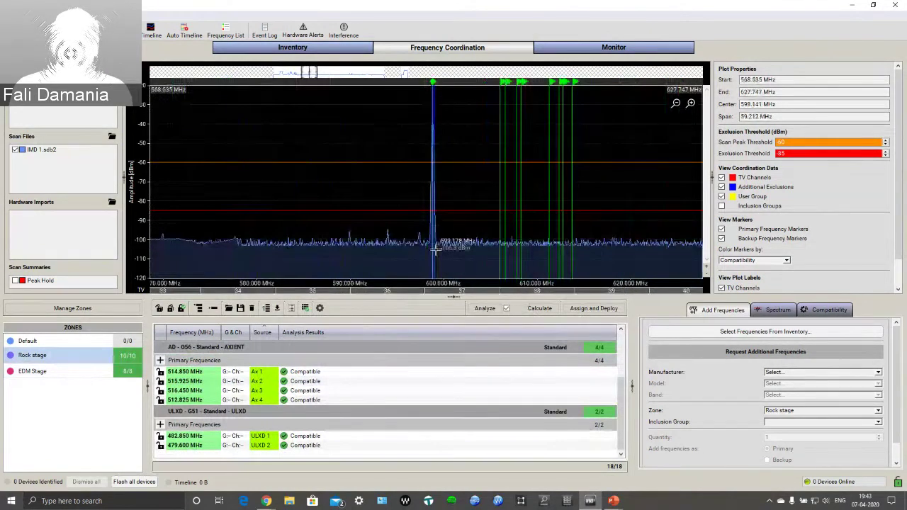
{"action": "scroll", "coordinate": [435, 247], "scroll_direction": "down", "scroll_amount": 3}
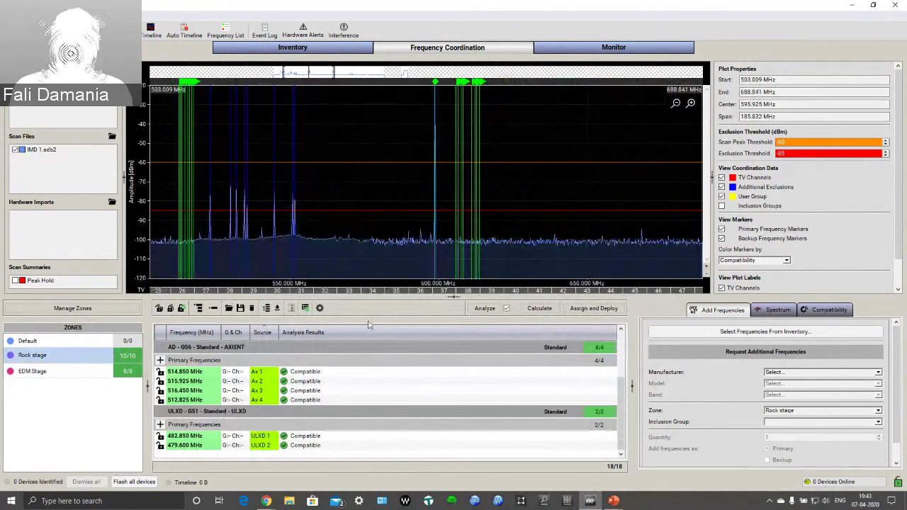
{"action": "scroll", "coordinate": [197, 236], "scroll_direction": "down", "scroll_amount": 2}
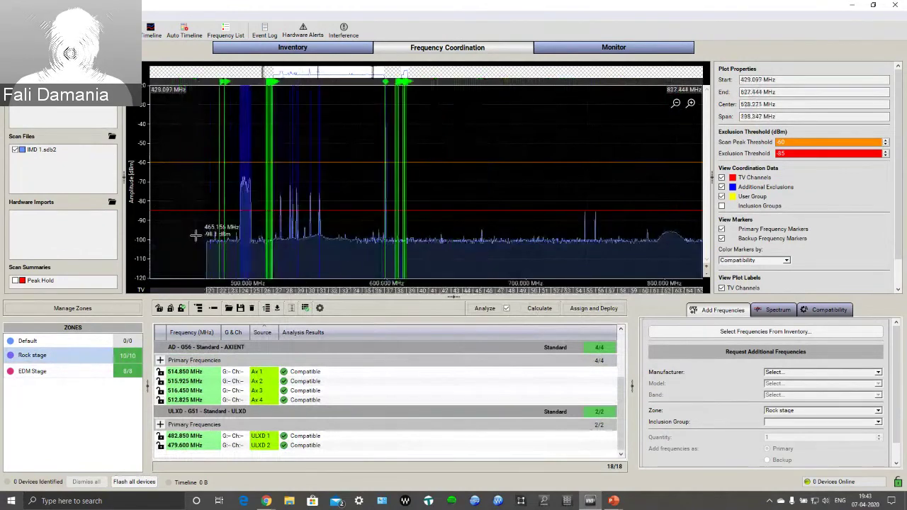
{"action": "scroll", "coordinate": [195, 235], "scroll_direction": "down", "scroll_amount": 1}
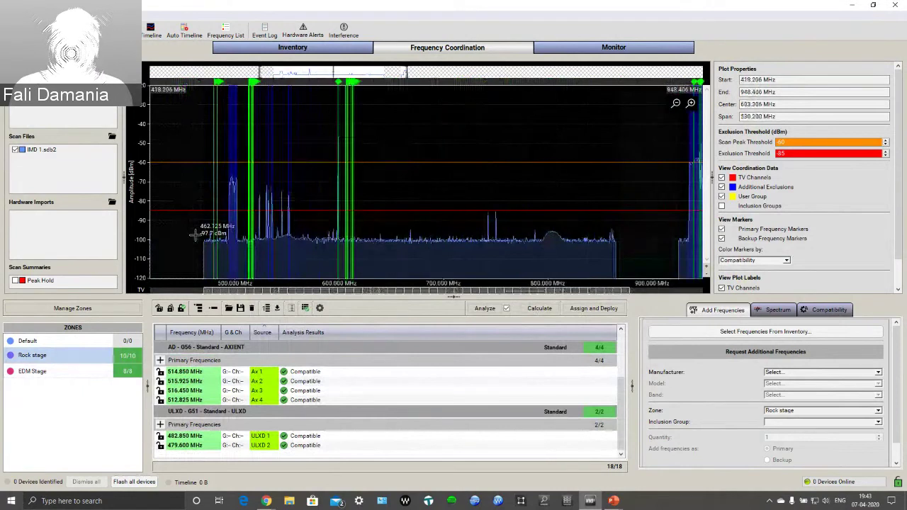
{"action": "scroll", "coordinate": [195, 235], "scroll_direction": "down", "scroll_amount": 1}
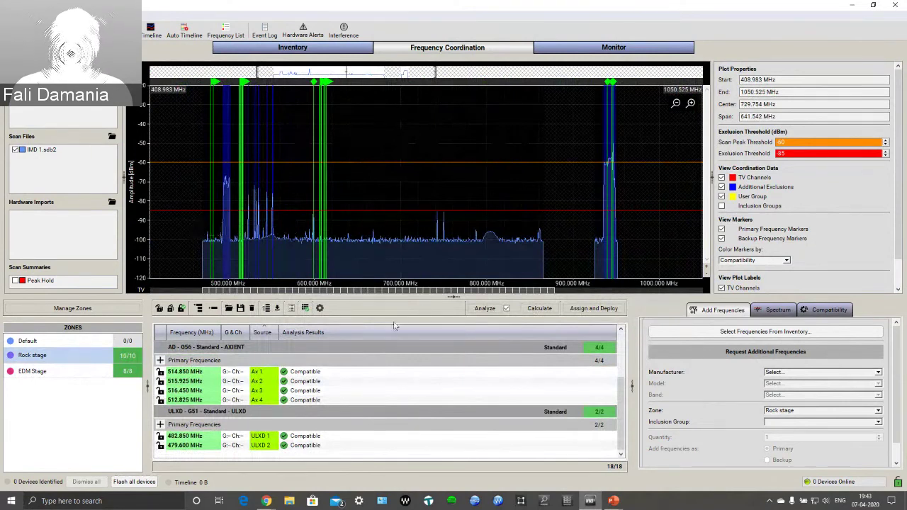
Add the ULXD 1 channel to the Timeline's monitored channels and return to the device inventory
{"action": "left_click", "coordinate": [157, 36]}
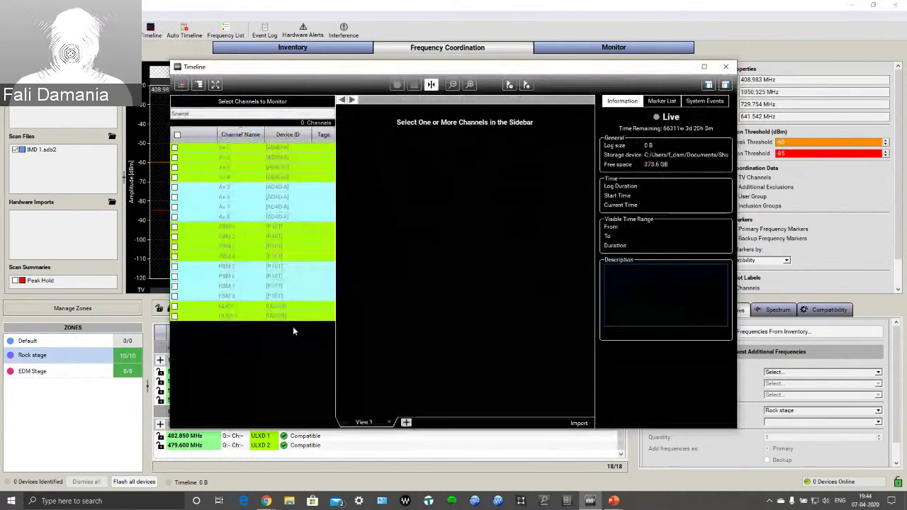
{"action": "left_click", "coordinate": [175, 307]}
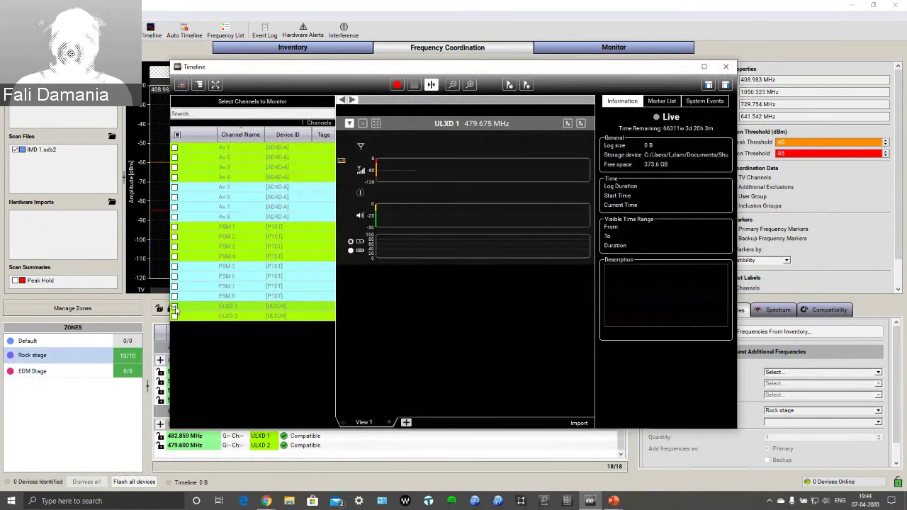
{"action": "left_click", "coordinate": [315, 49]}
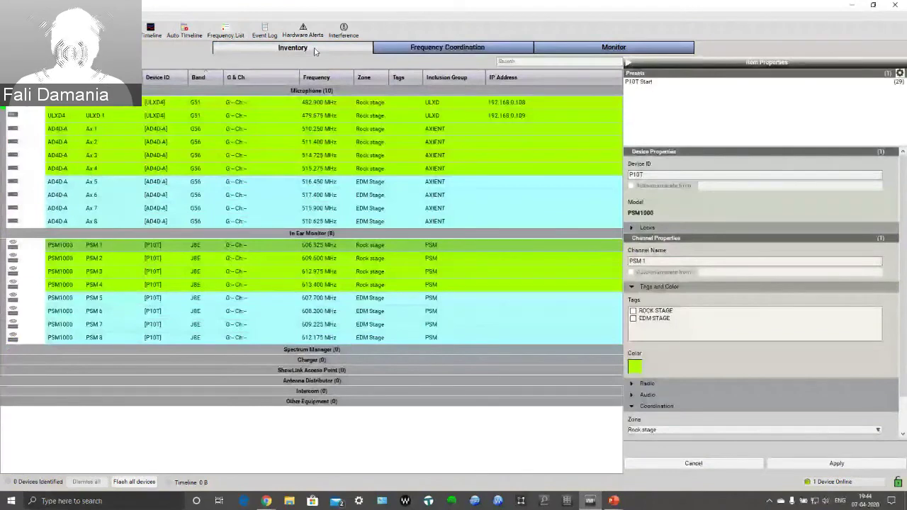